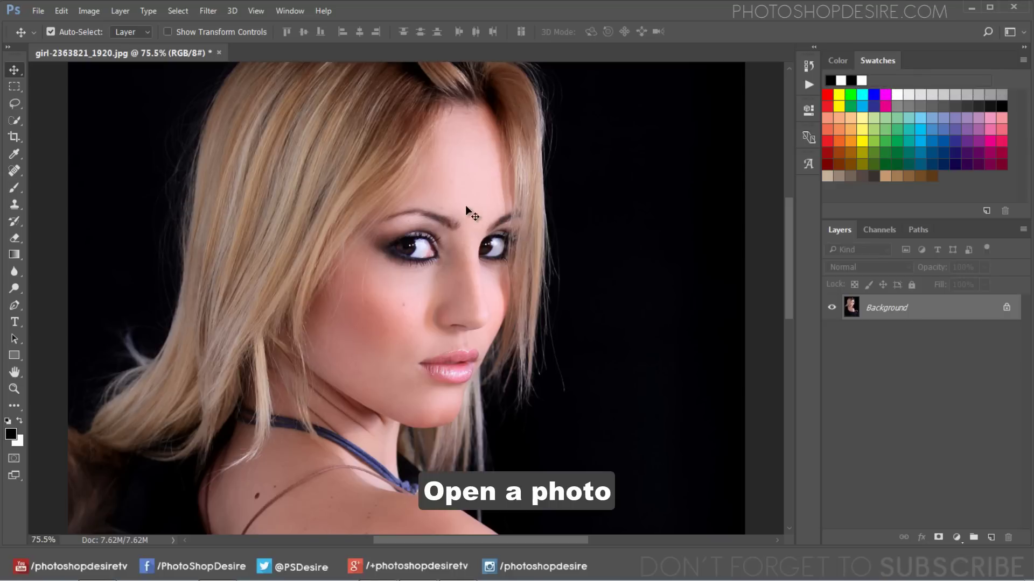
Step: Fit the whole portrait photo in the window with Ctrl+0
{"action": "key", "text": "ctrl+0"}
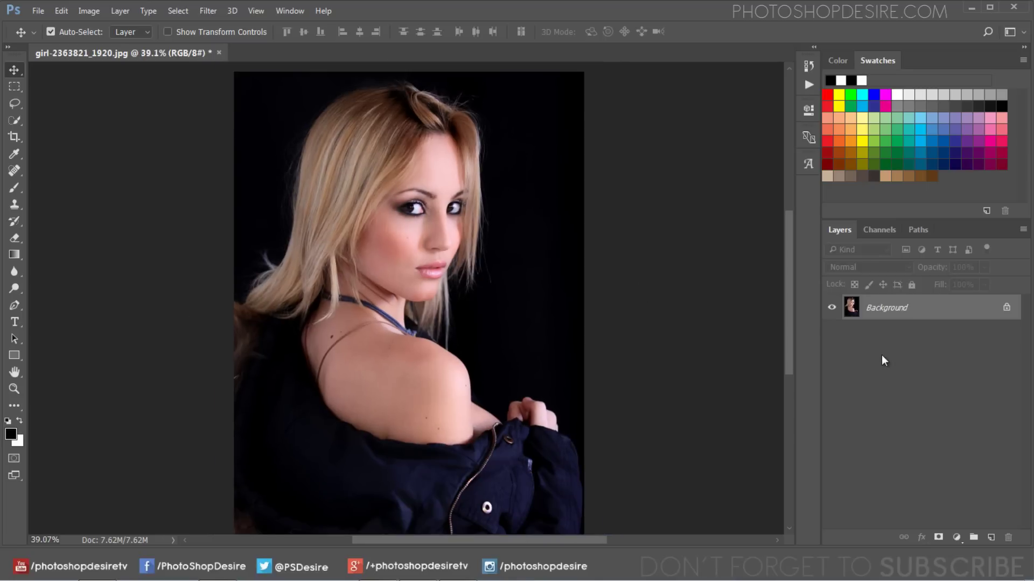
Step: Add a Color Lookup layer using FoggyNight.3DL and toggle it to compare the effect
{"action": "left_click", "coordinate": [957, 536]}
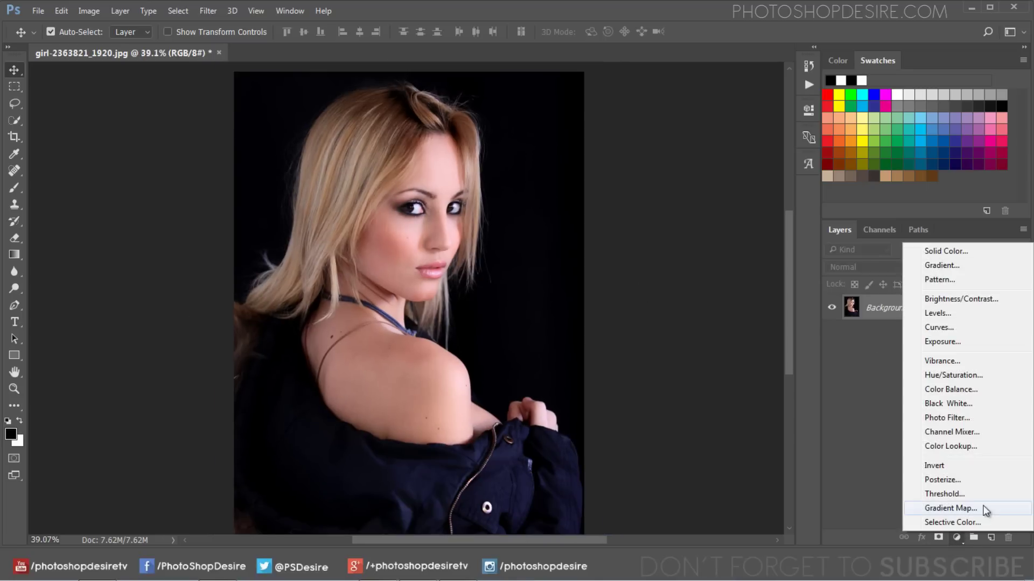
{"action": "left_click", "coordinate": [991, 445]}
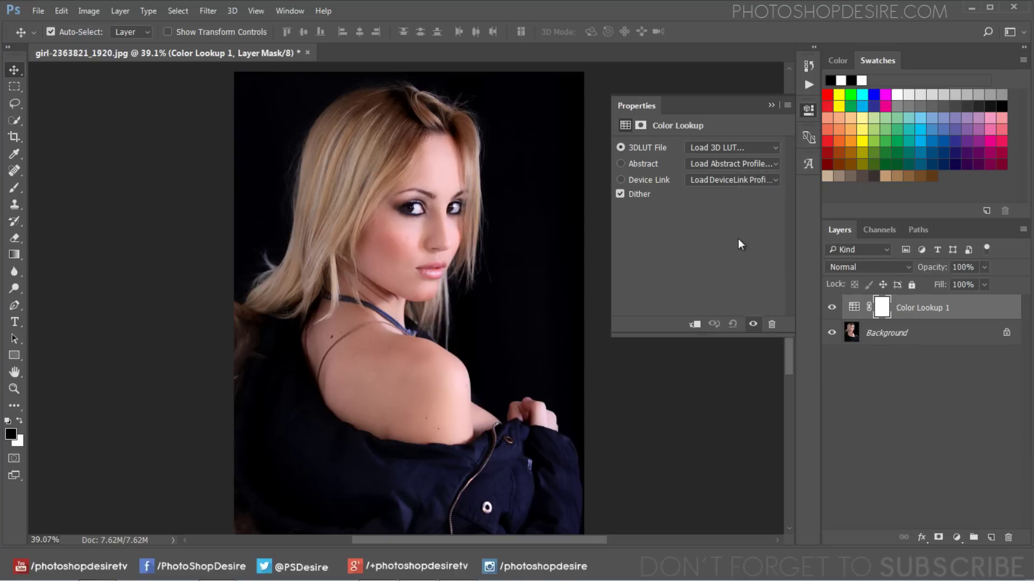
{"action": "left_click", "coordinate": [752, 146]}
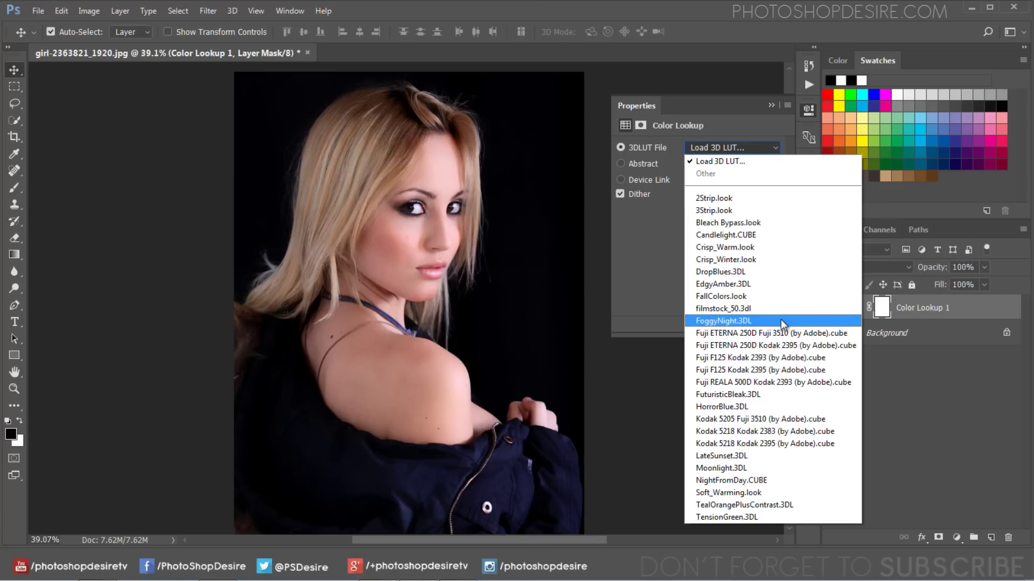
{"action": "left_click", "coordinate": [782, 322]}
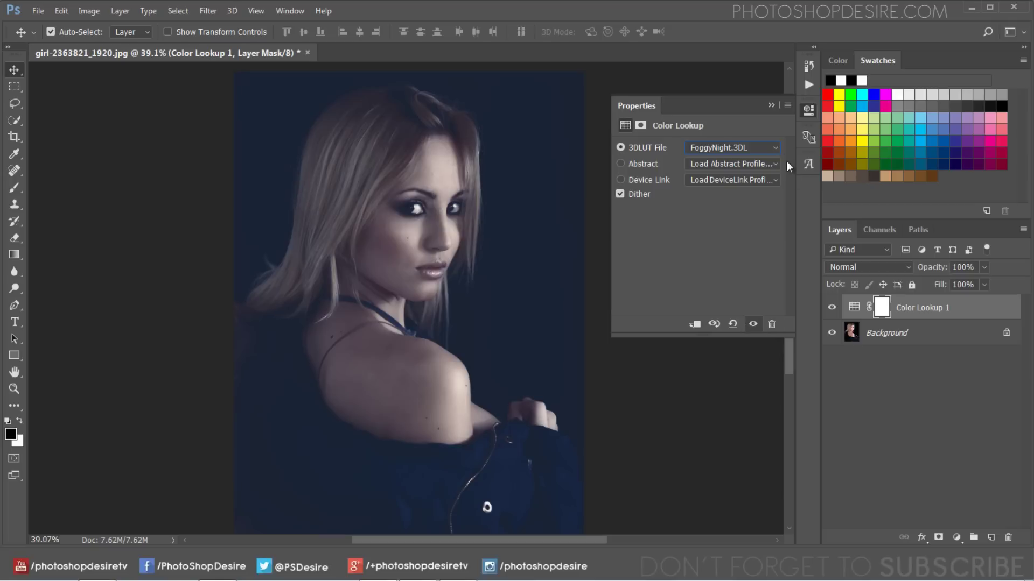
{"action": "left_click", "coordinate": [771, 106]}
{"action": "left_click", "coordinate": [832, 308]}
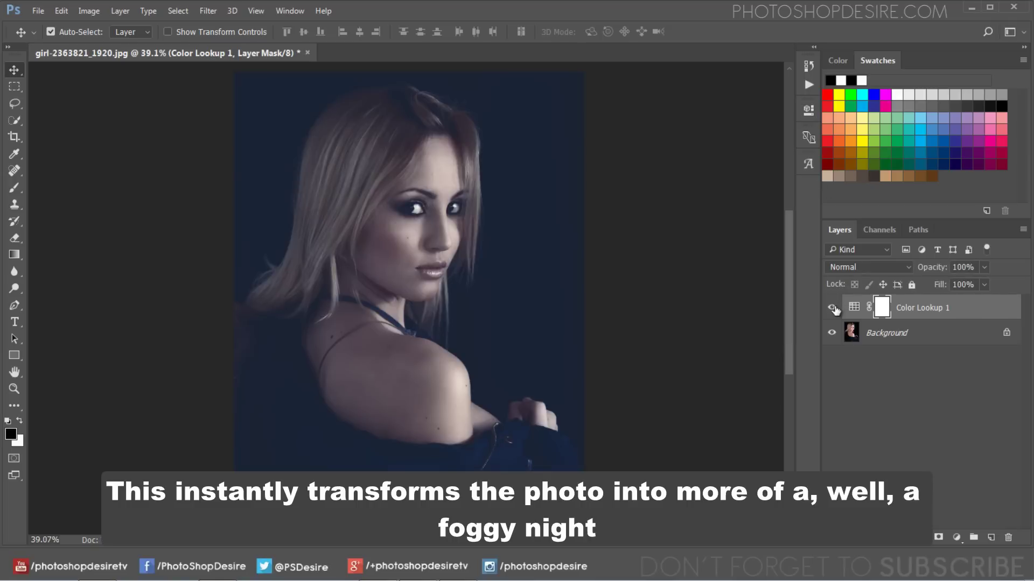
{"action": "left_click", "coordinate": [832, 308]}
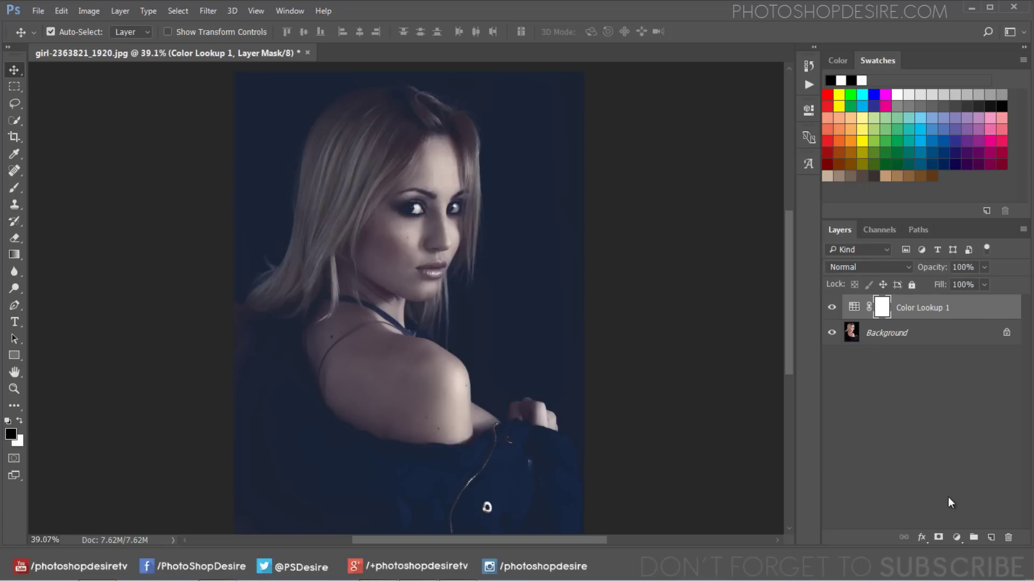
{"action": "left_click", "coordinate": [957, 537]}
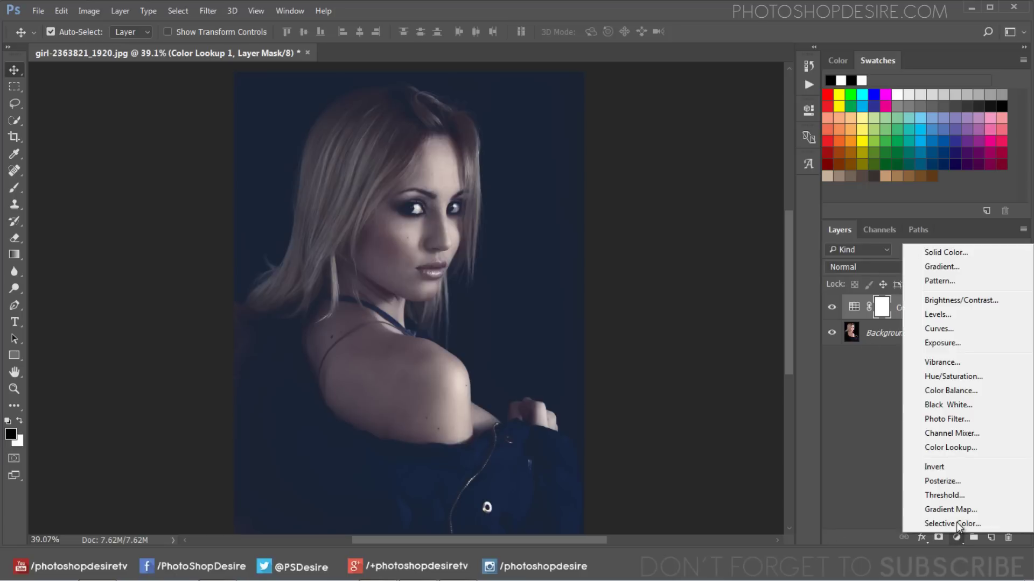
Step: Add a Gradient Map layer with a black-to-white gradient and a new middle stop
{"action": "left_click", "coordinate": [991, 509]}
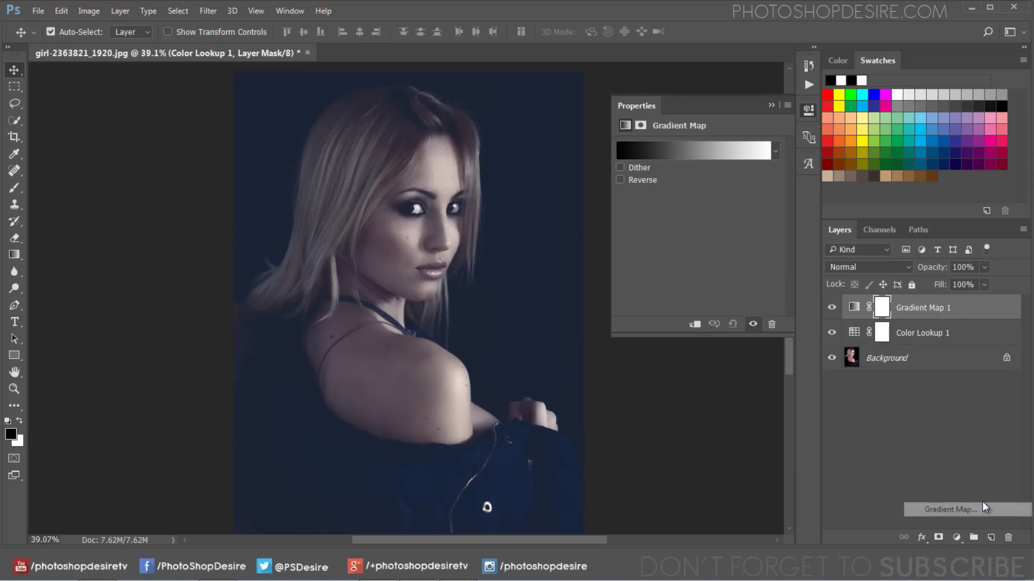
{"action": "left_click", "coordinate": [714, 151]}
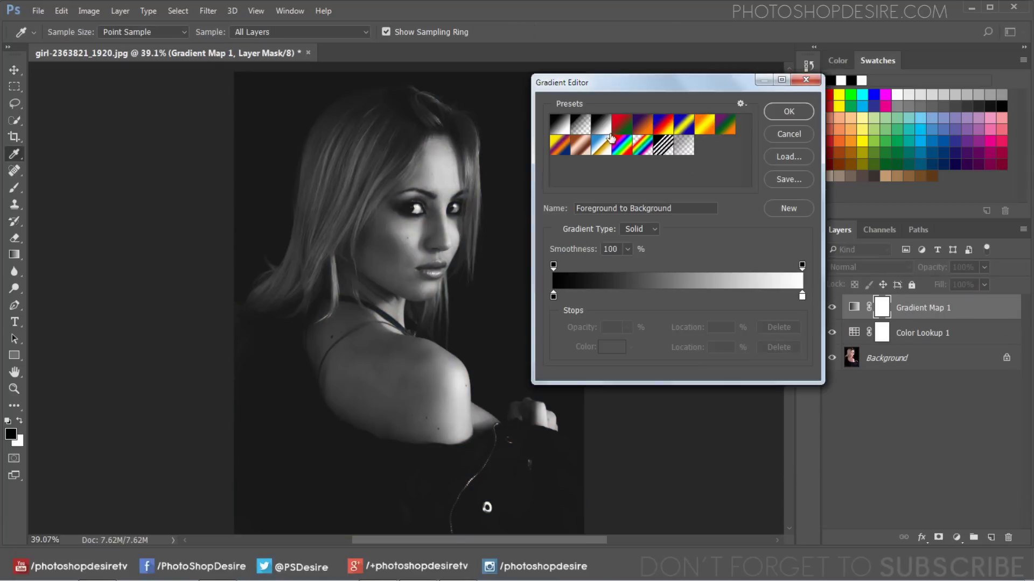
{"action": "left_click", "coordinate": [600, 125]}
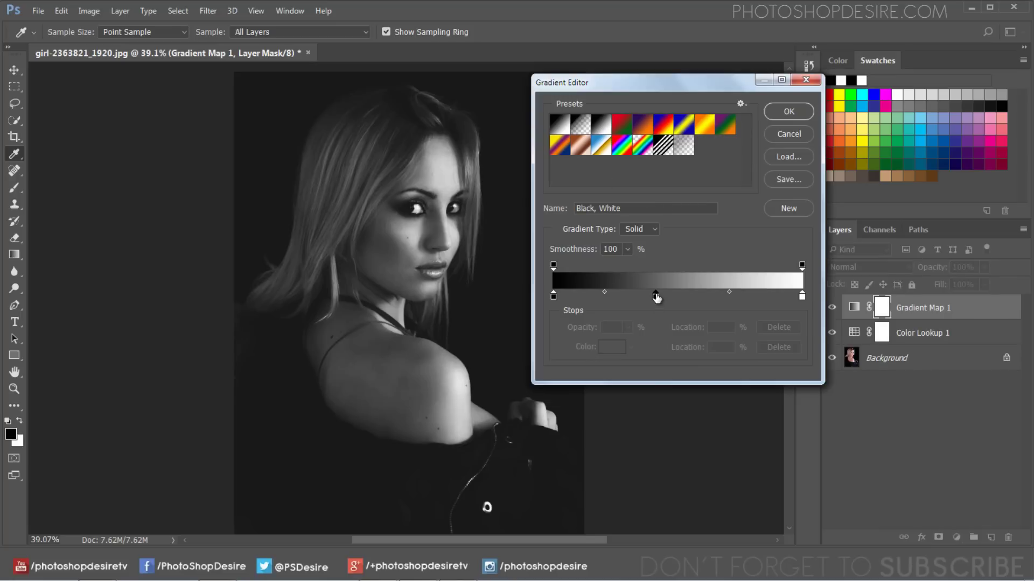
{"action": "left_click_drag", "start_coordinate": [655, 296], "coordinate": [678, 297]}
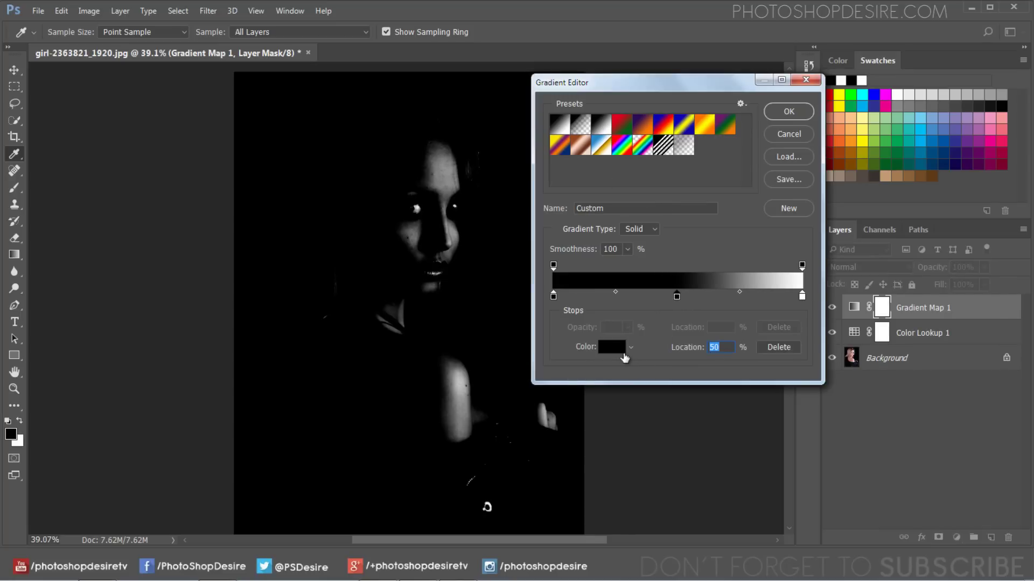
Step: Set the middle gradient stop to warm grey #77736a and accept the gradient
{"action": "left_click", "coordinate": [614, 349]}
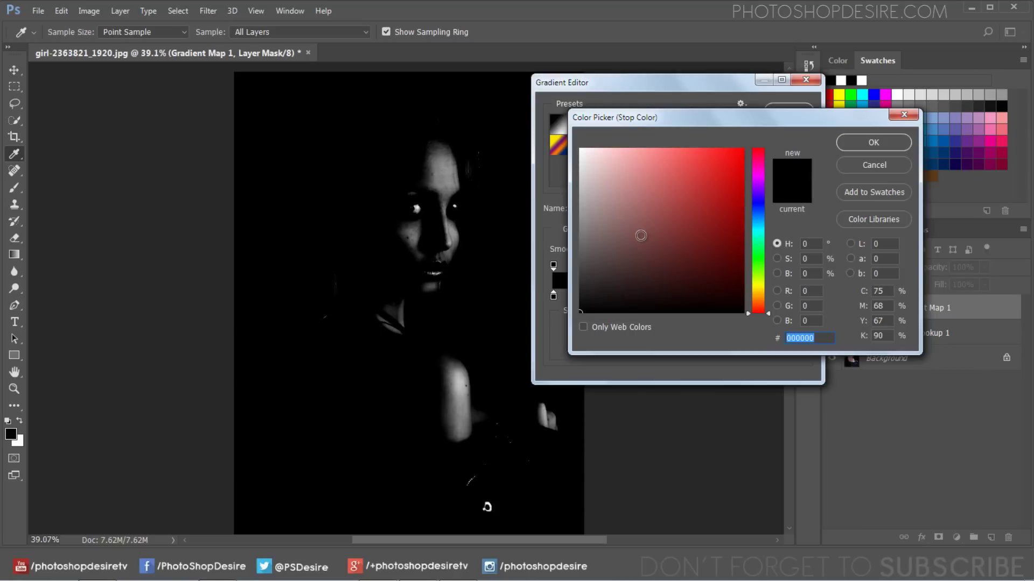
{"action": "left_click_drag", "start_coordinate": [640, 235], "coordinate": [571, 231]}
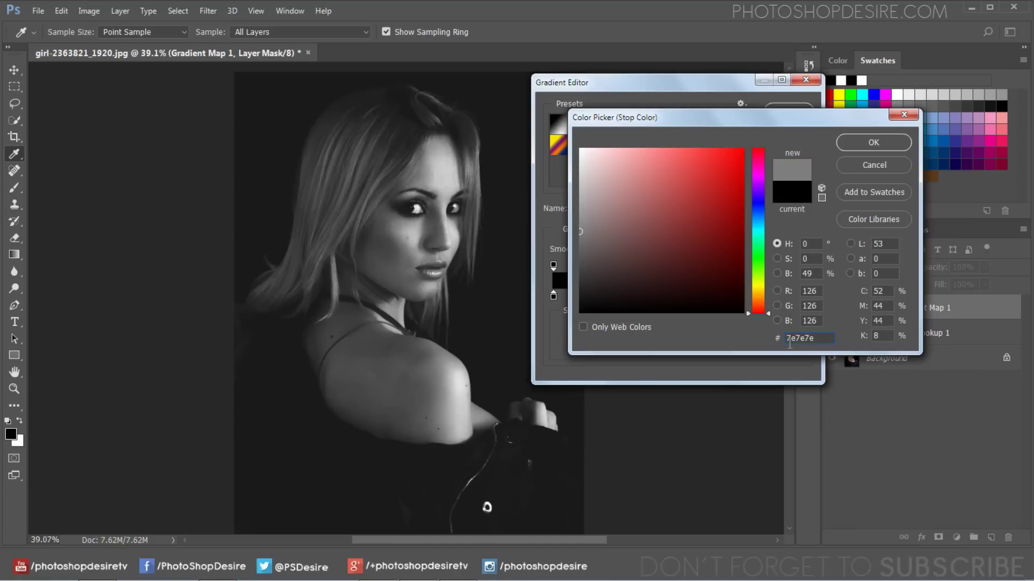
{"action": "left_click_drag", "start_coordinate": [787, 340], "coordinate": [824, 340]}
{"action": "type", "text": "77"}
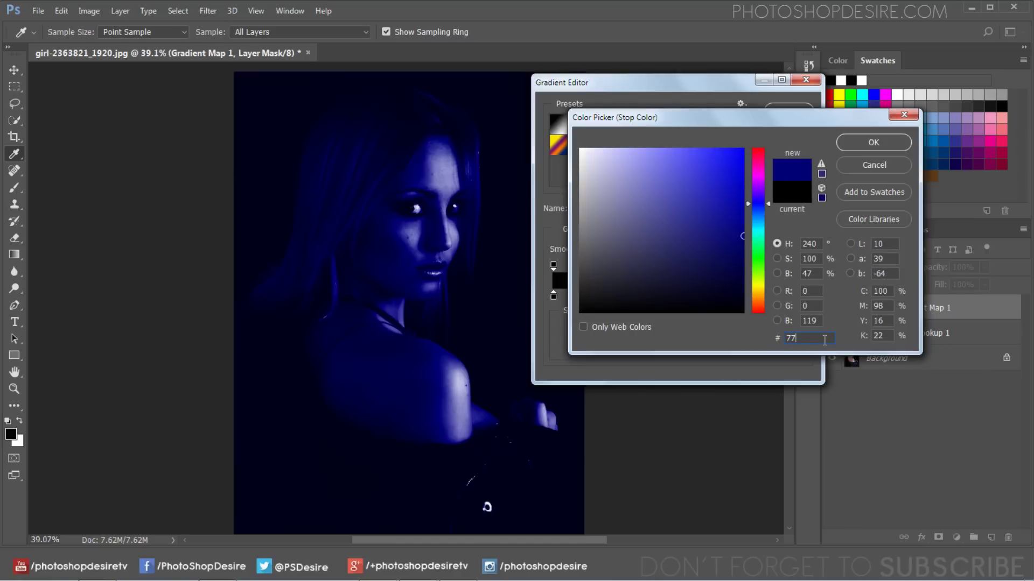
{"action": "type", "text": "7"}
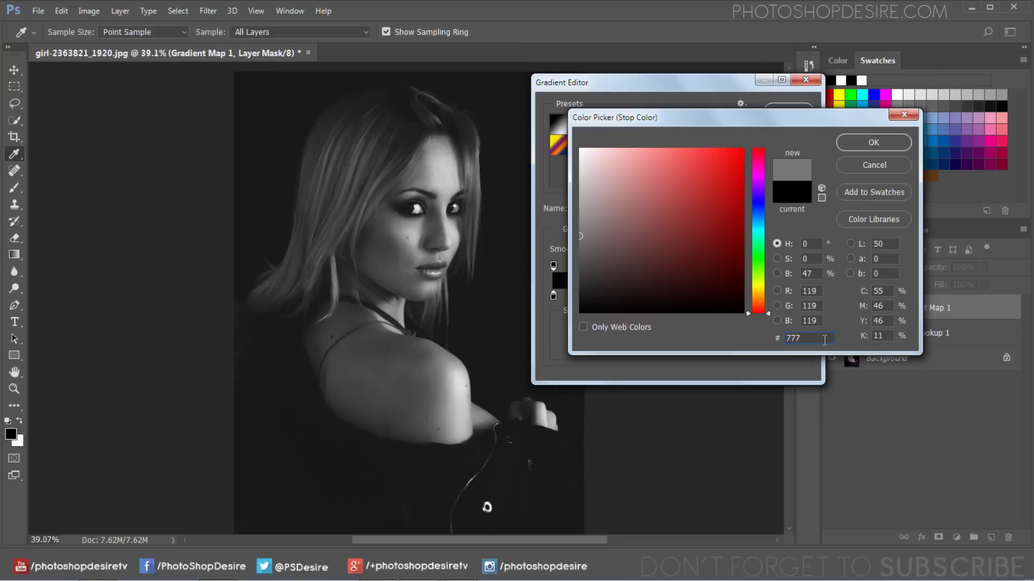
{"action": "type", "text": "3"}
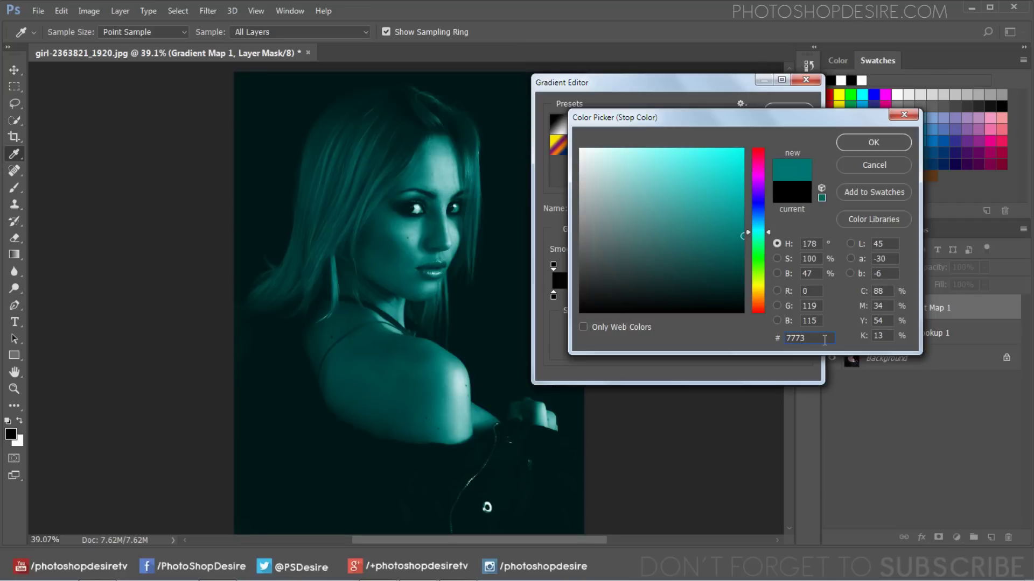
{"action": "type", "text": "6a"}
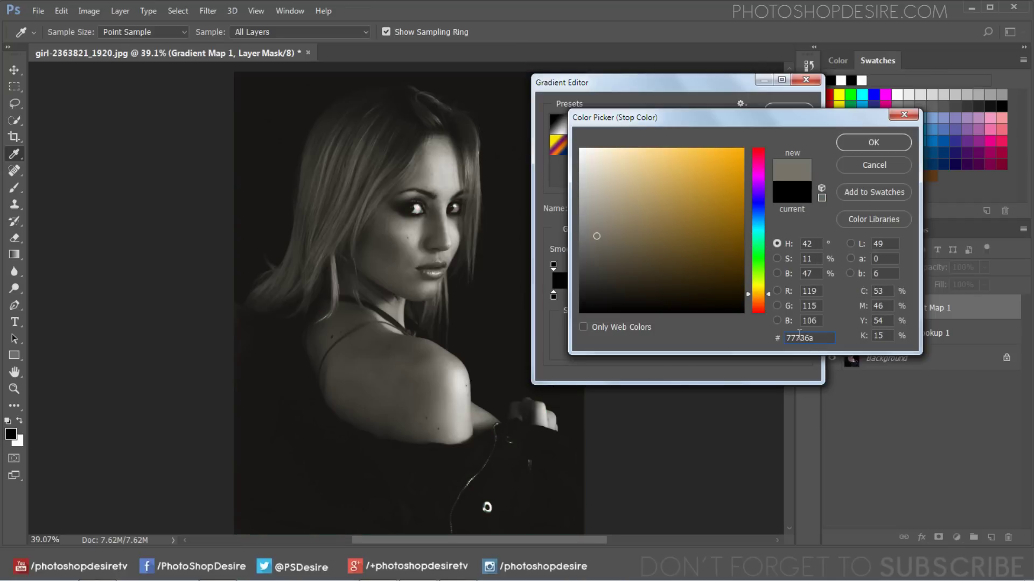
{"action": "left_click", "coordinate": [872, 144]}
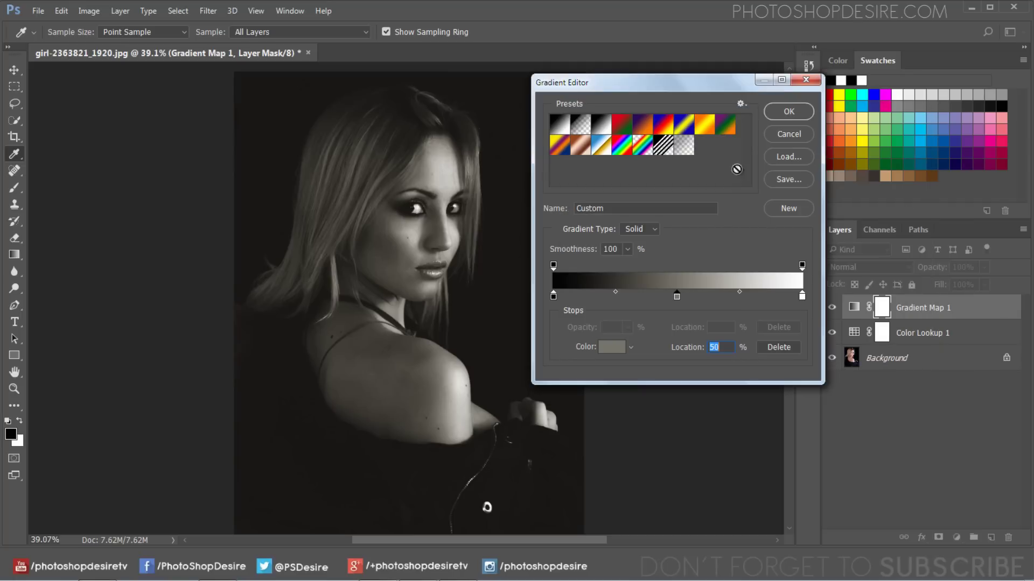
{"action": "left_click", "coordinate": [771, 115]}
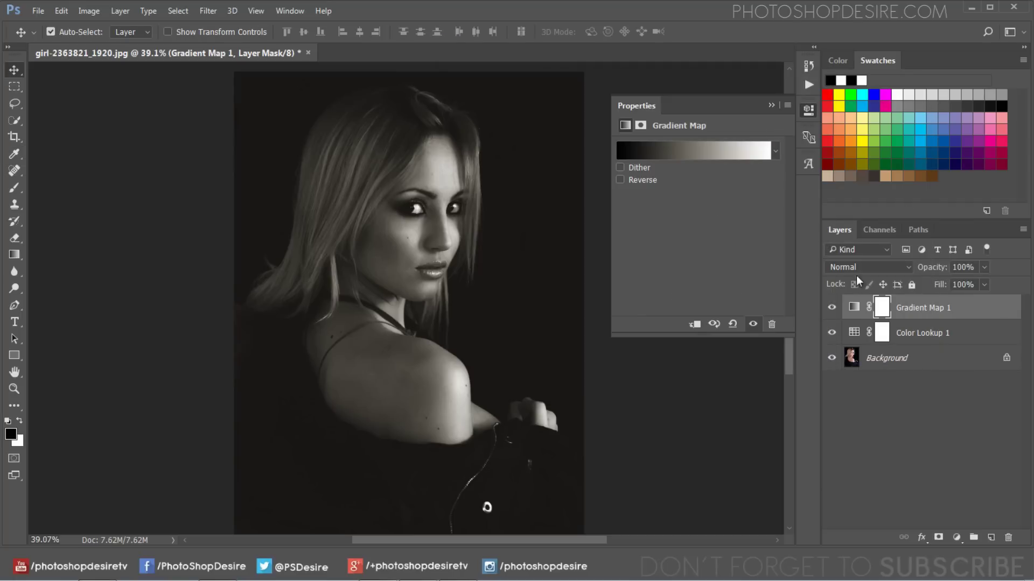
Step: Collapse the Gradient Map settings and toggle the layer to compare the sepia look
{"action": "left_click", "coordinate": [770, 107]}
{"action": "left_click", "coordinate": [831, 308]}
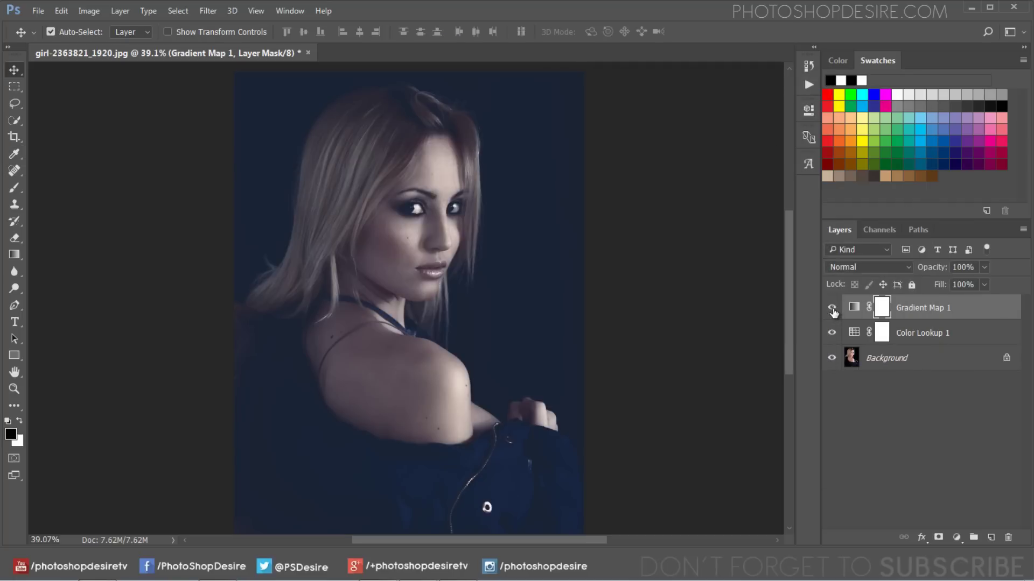
{"action": "left_click", "coordinate": [874, 267]}
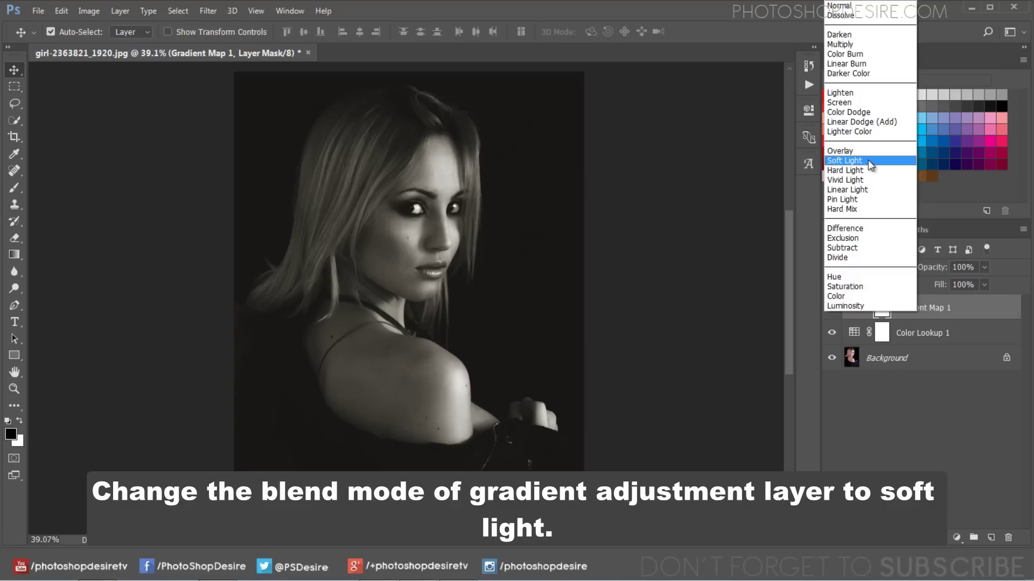
Step: Set Gradient Map 1 to Soft Light blend mode and compare it on and off
{"action": "left_click", "coordinate": [868, 160]}
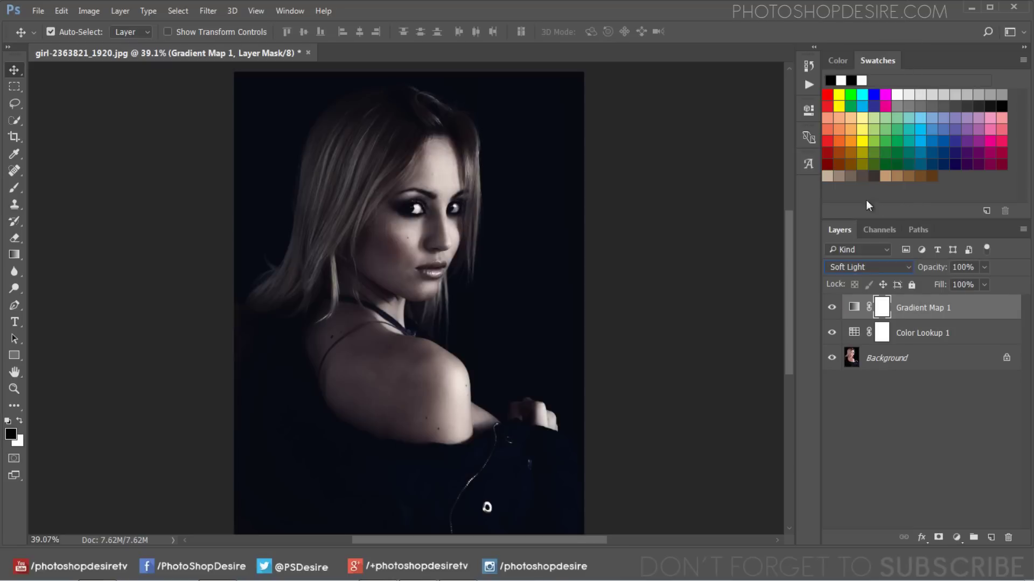
{"action": "left_click", "coordinate": [831, 307]}
Step: Add a Brightness/Contrast layer with contrast 40 and brightness -10, then compare it
{"action": "left_click", "coordinate": [956, 538]}
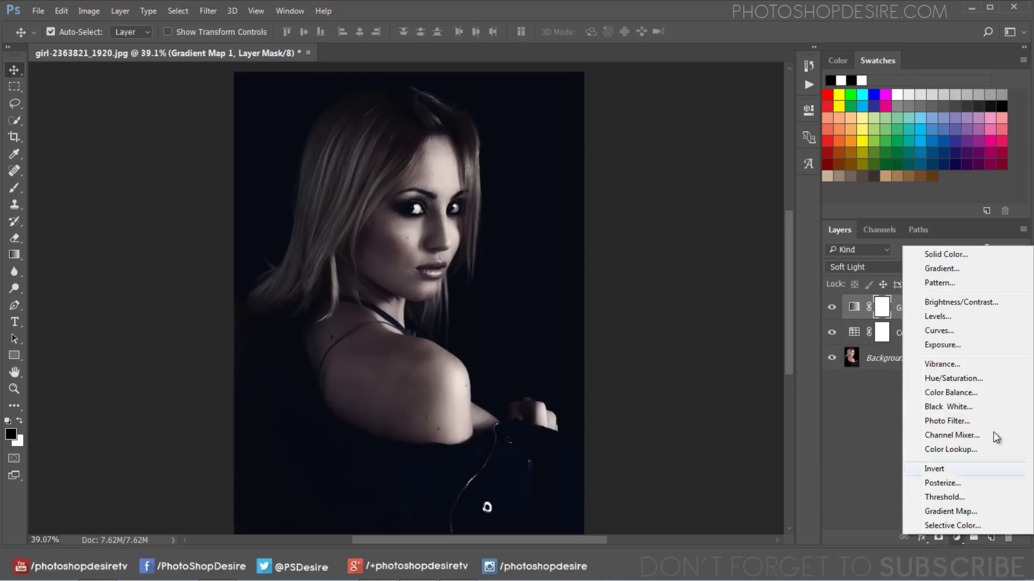
{"action": "left_click", "coordinate": [1016, 301]}
{"action": "left_click_drag", "start_coordinate": [703, 207], "coordinate": [722, 208]}
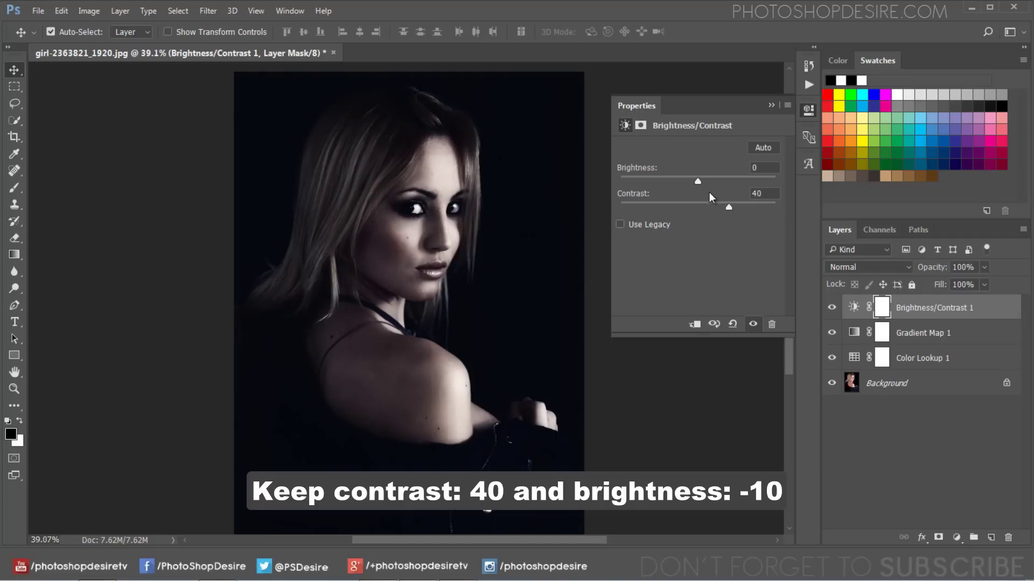
{"action": "left_click_drag", "start_coordinate": [696, 183], "coordinate": [693, 183]}
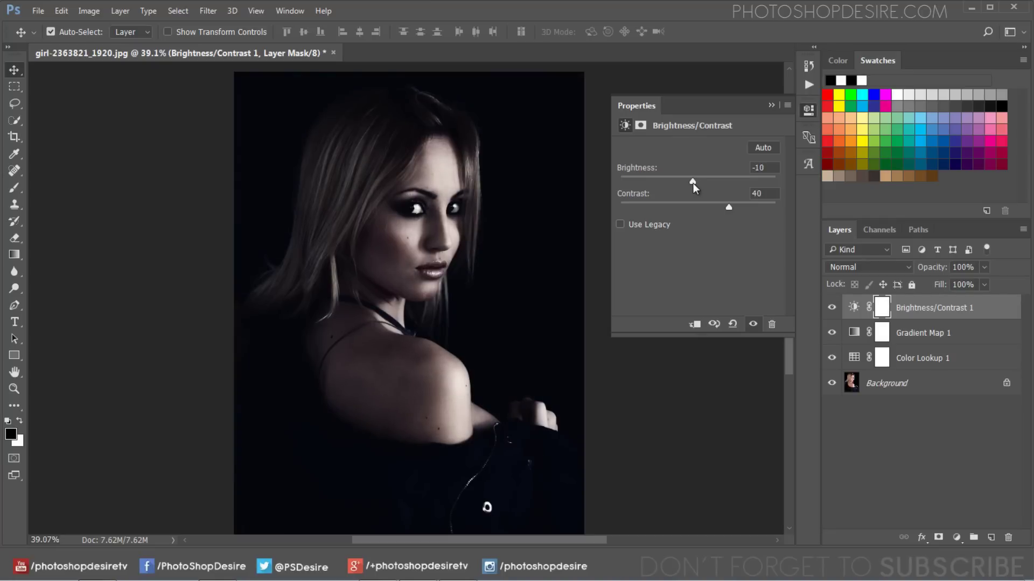
{"action": "left_click", "coordinate": [772, 106]}
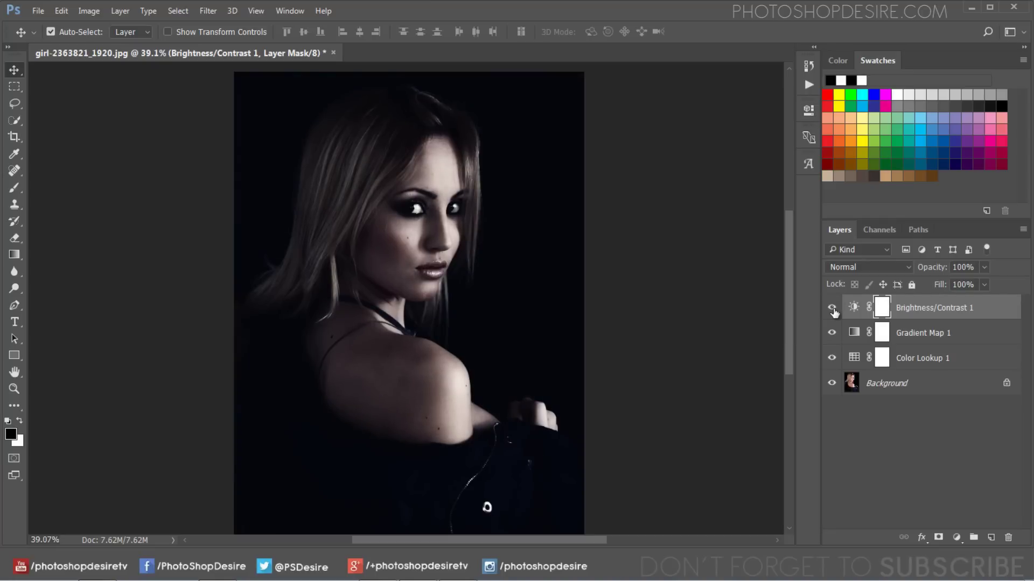
{"action": "left_click", "coordinate": [832, 307]}
Step: Add a Levels layer with the midtone slider at about 0.94 and compare it
{"action": "left_click", "coordinate": [955, 536]}
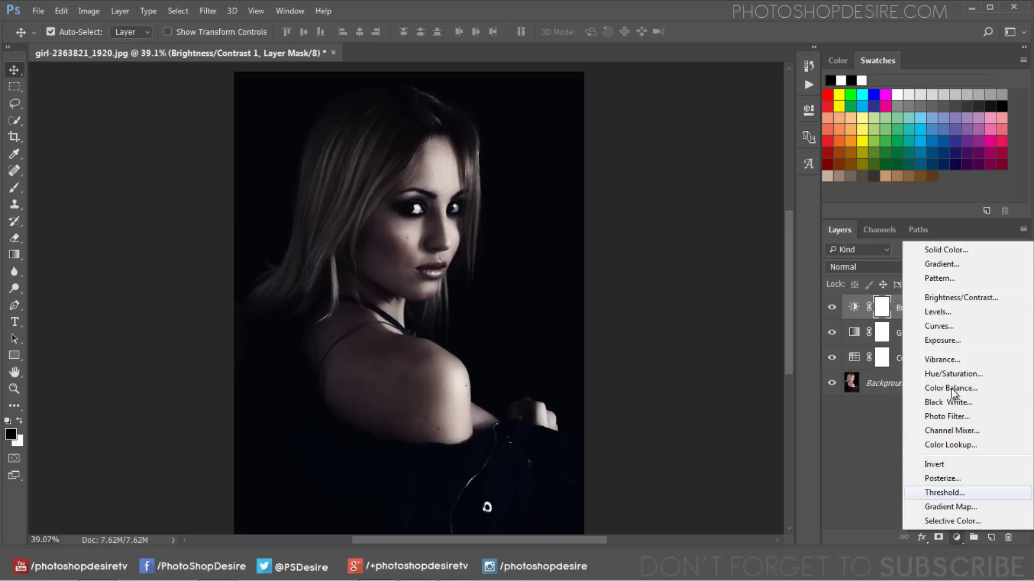
{"action": "left_click", "coordinate": [954, 312]}
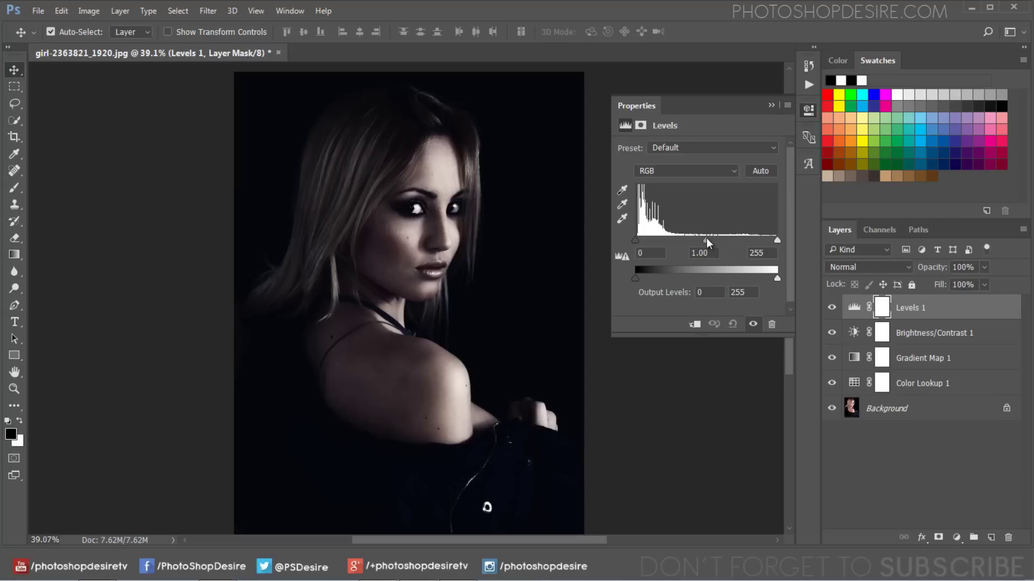
{"action": "left_click_drag", "start_coordinate": [706, 239], "coordinate": [709, 239]}
{"action": "left_click_drag", "start_coordinate": [711, 240], "coordinate": [709, 240]}
{"action": "left_click", "coordinate": [771, 106]}
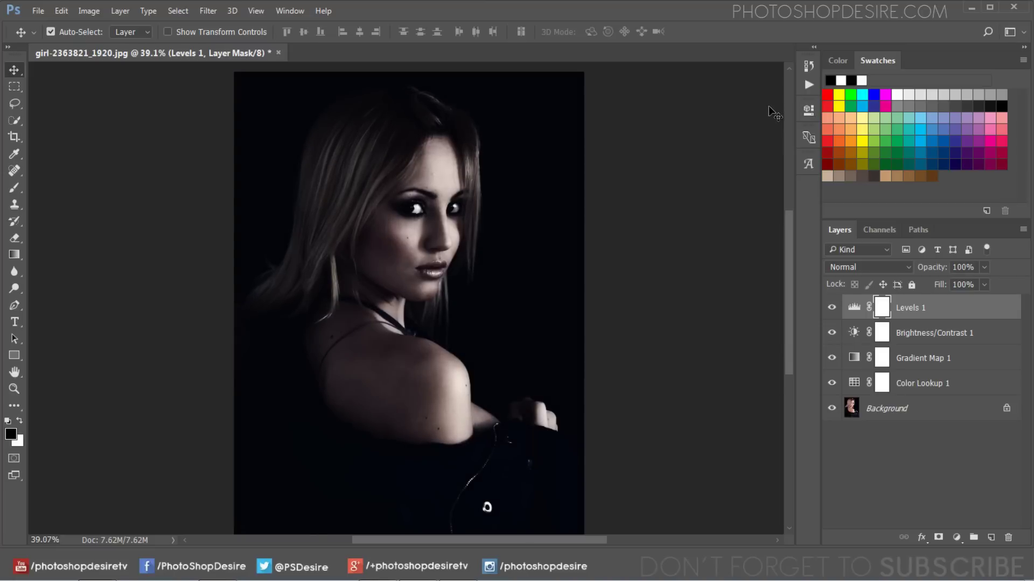
{"action": "left_click", "coordinate": [832, 308]}
{"action": "left_click", "coordinate": [831, 308]}
{"action": "left_click", "coordinate": [470, 288]}
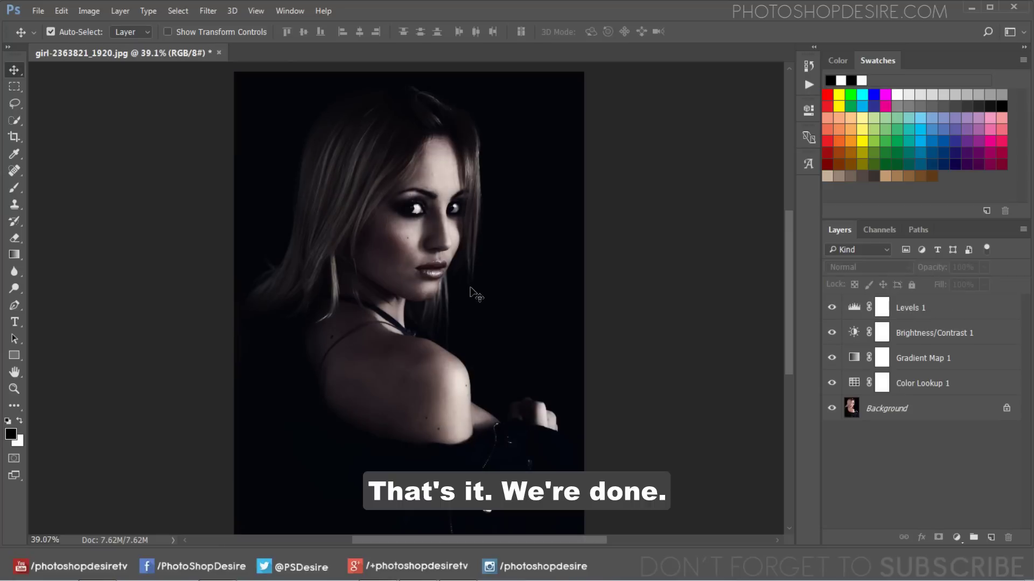
{"action": "left_click", "coordinate": [910, 414]}
{"action": "left_click", "coordinate": [460, 283]}
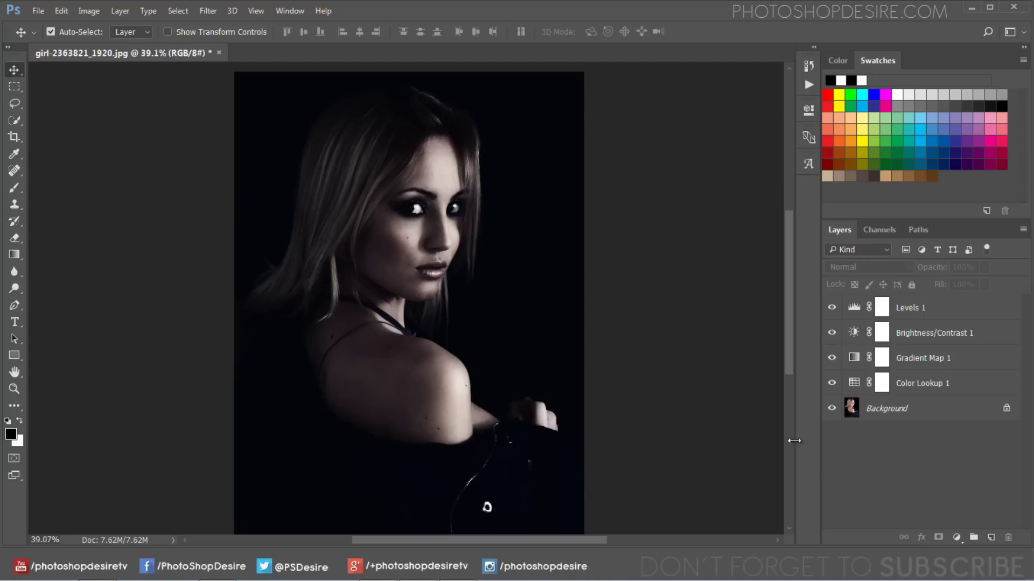
{"action": "left_click", "coordinate": [832, 409], "text": "alt"}
{"action": "left_click", "coordinate": [832, 410], "text": "alt"}
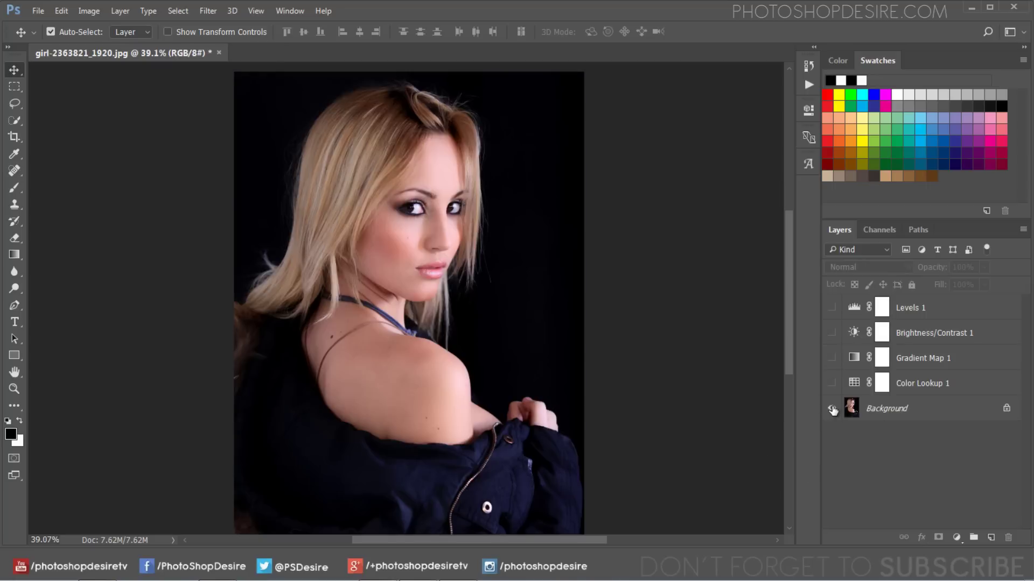